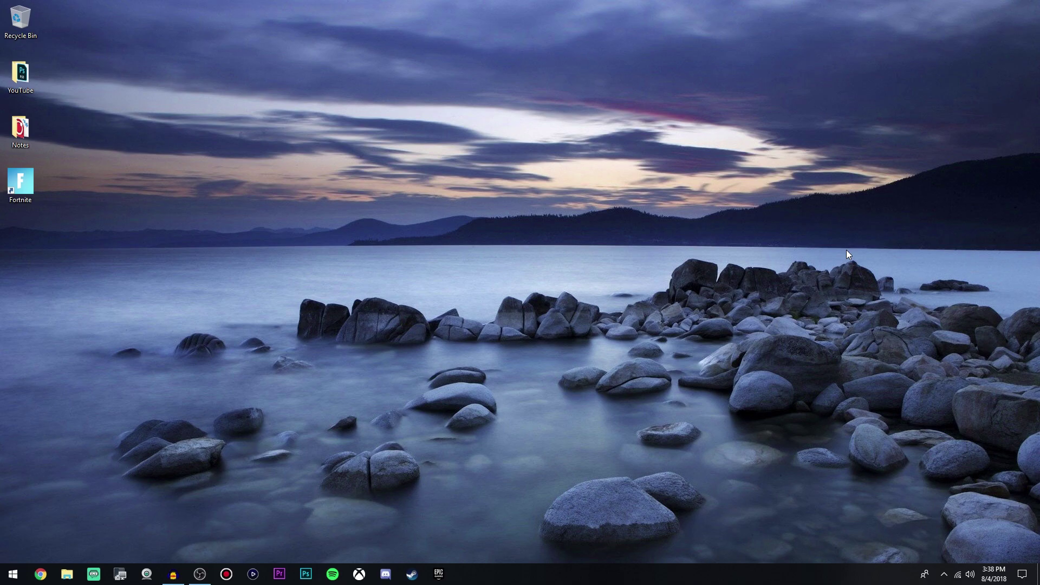
Step: Launch the Xbox app from its taskbar icon to show the home feed and online friends
click(358, 574)
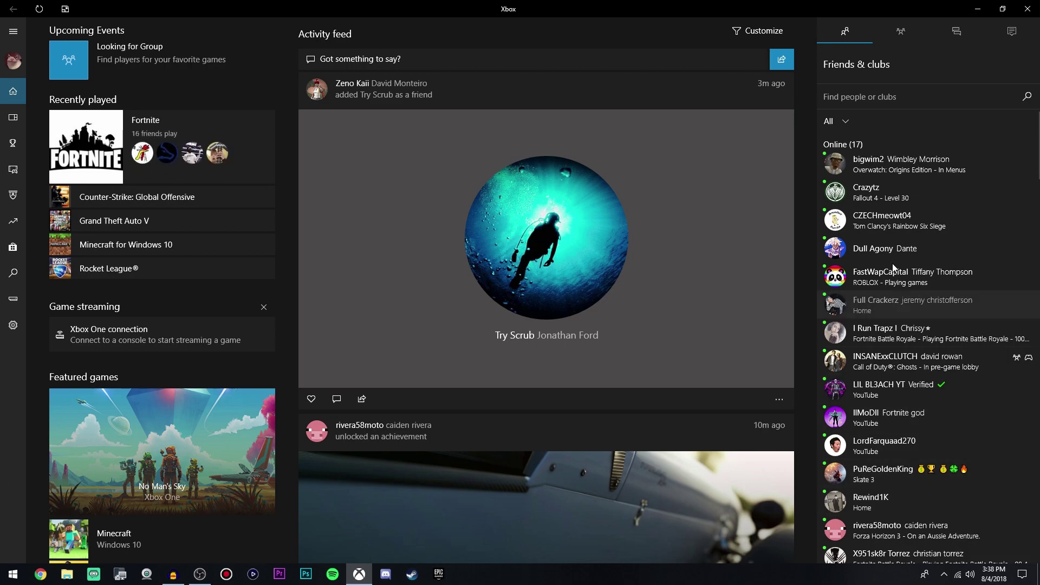
click(894, 193)
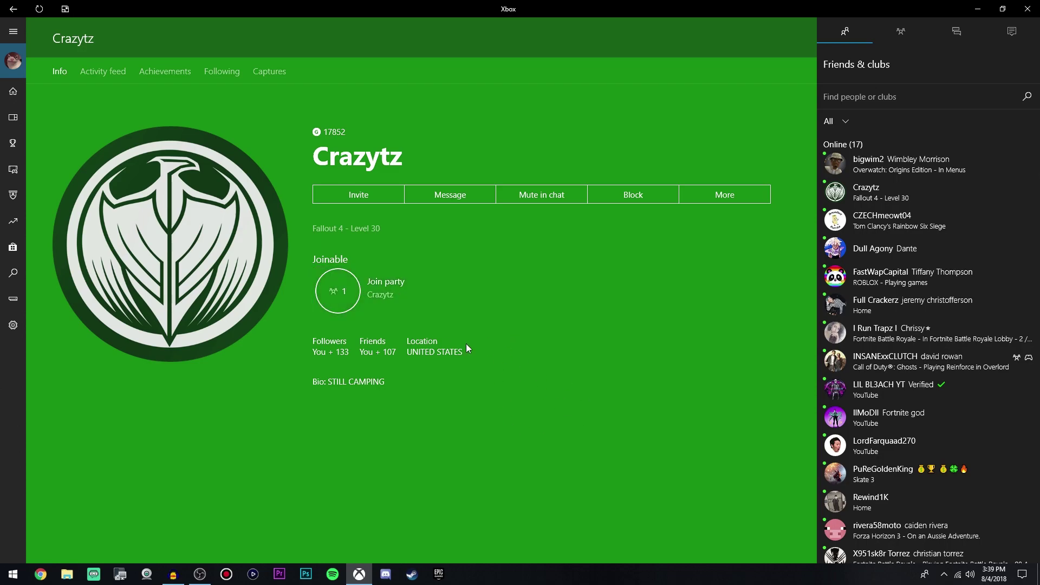
click(389, 295)
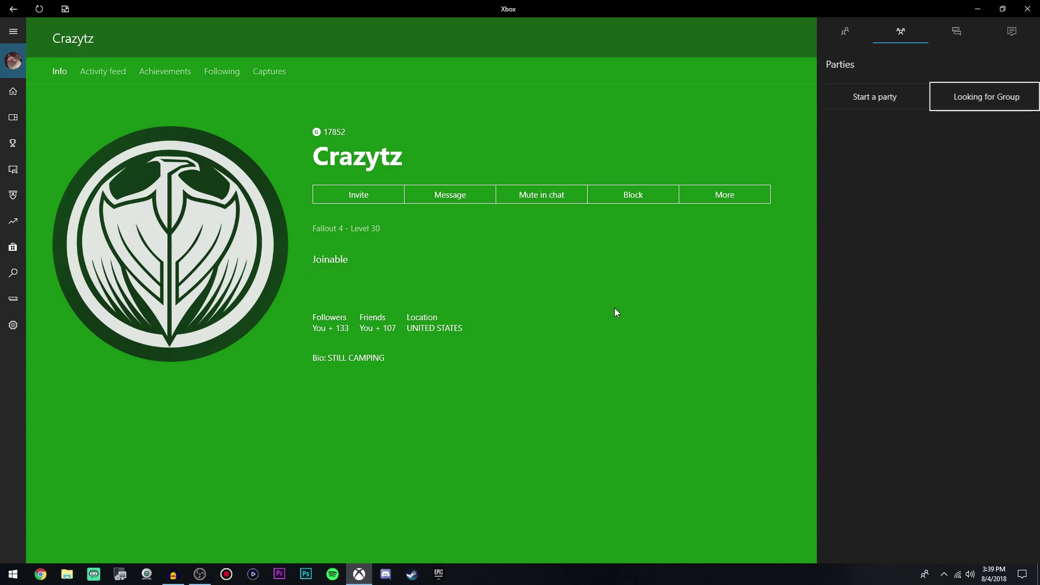